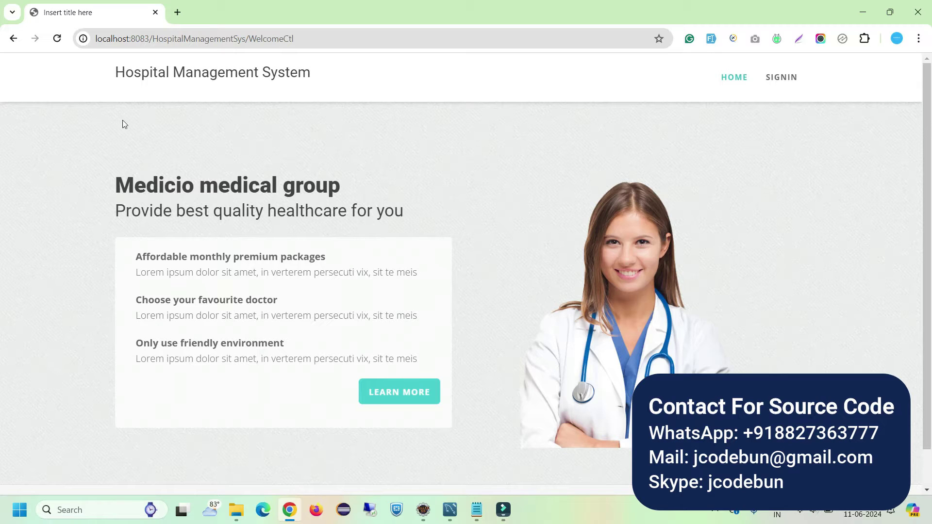
Highlight the Hospital Management System page title, then switch to Eclipse
left_click_drag(101, 76, 344, 77)
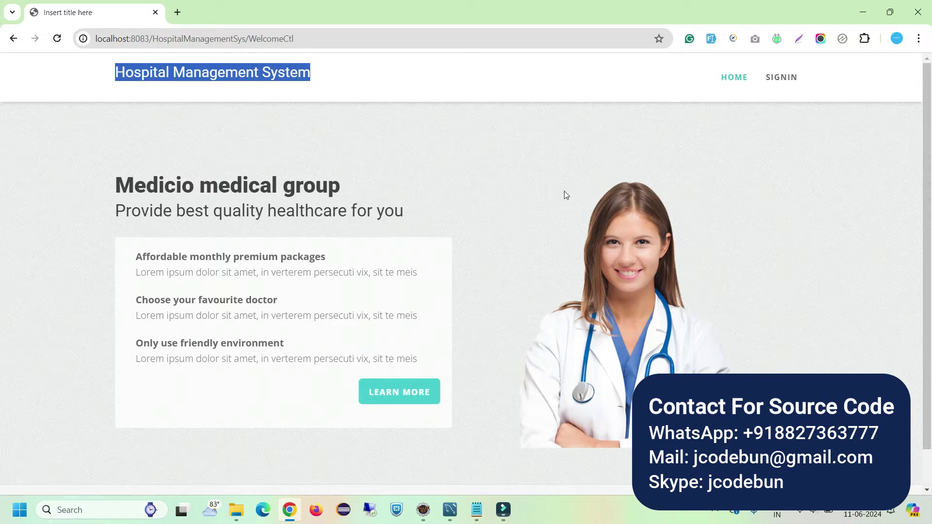
mouse_move(424, 513)
left_click(423, 511)
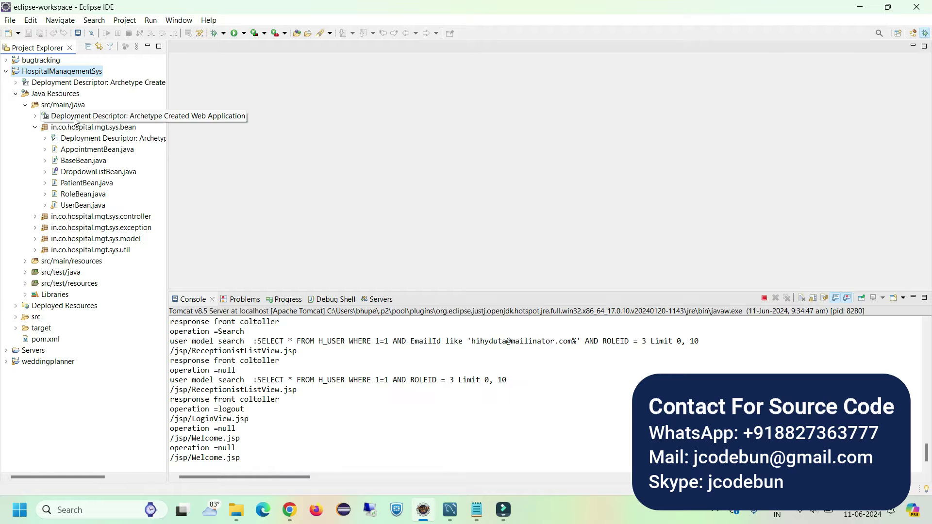
Collapse the bean package and stop the Tomcat v8.5 server, then bring up MySQL Workbench
left_click(35, 128)
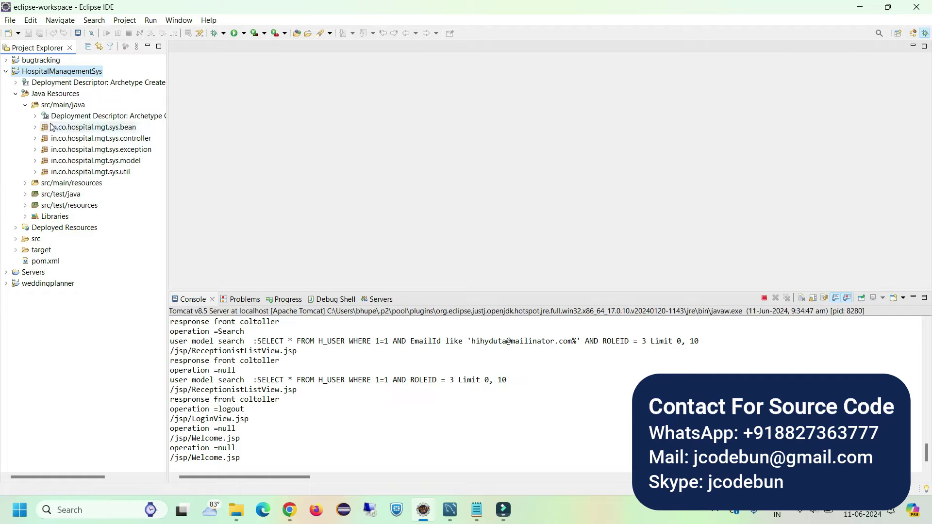
left_click(763, 299)
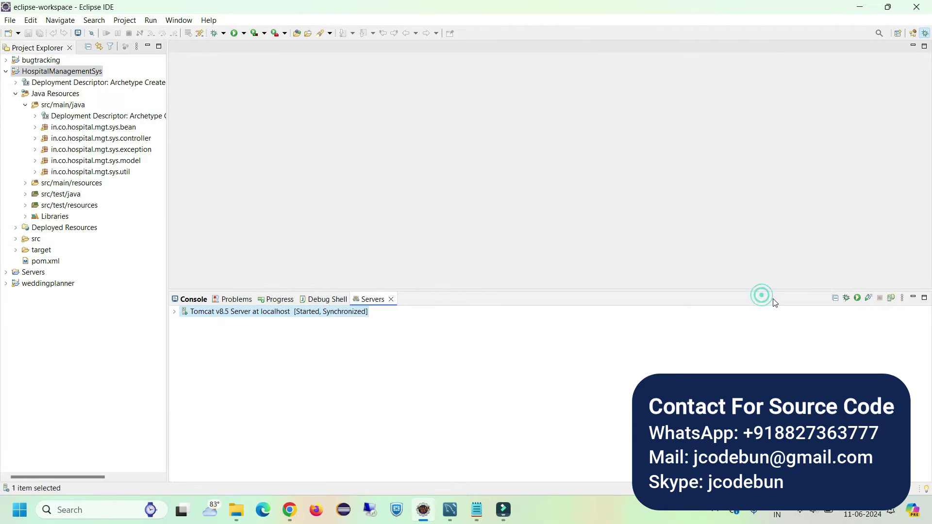
mouse_move(457, 512)
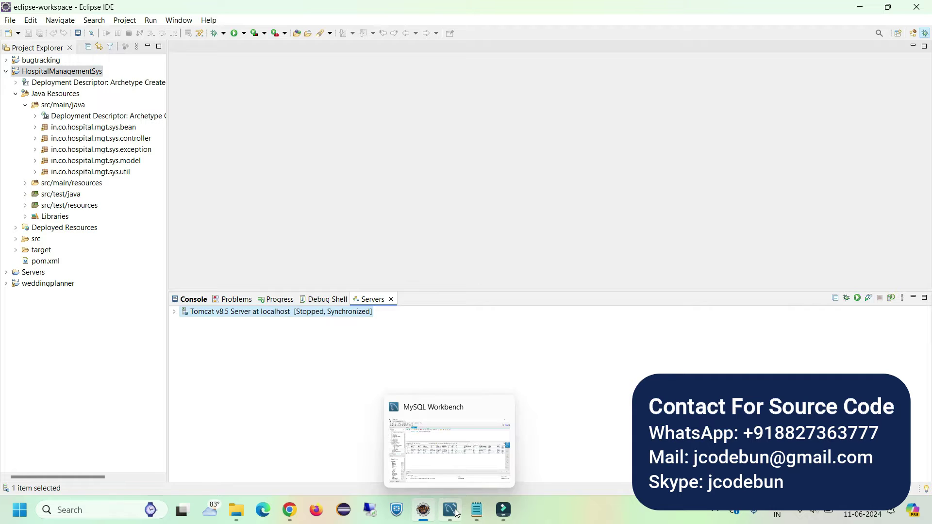
left_click(457, 512)
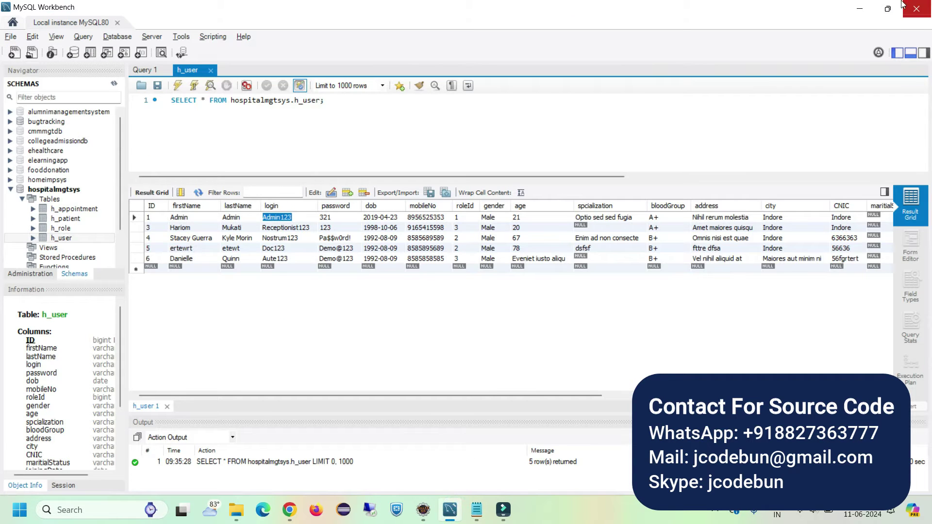
left_click(872, 6)
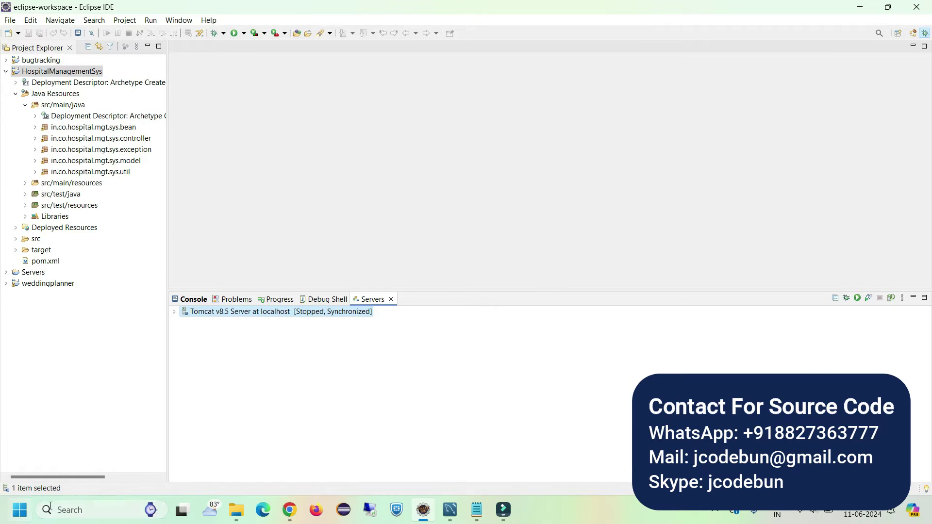
Find Eclipse through Windows search ('ecl') and bring it to the foreground
left_click(65, 507)
type("ee")
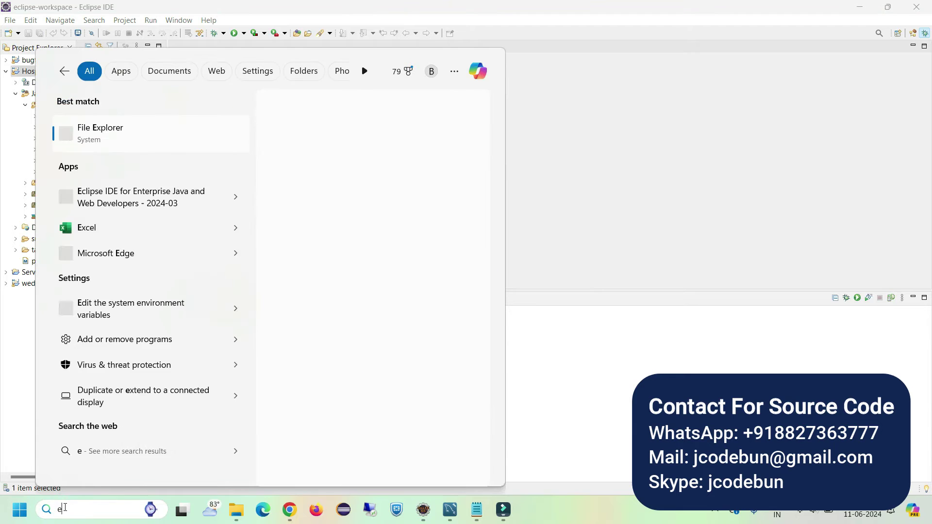
key("BackSpace")
key("BackSpace")
type("ecl")
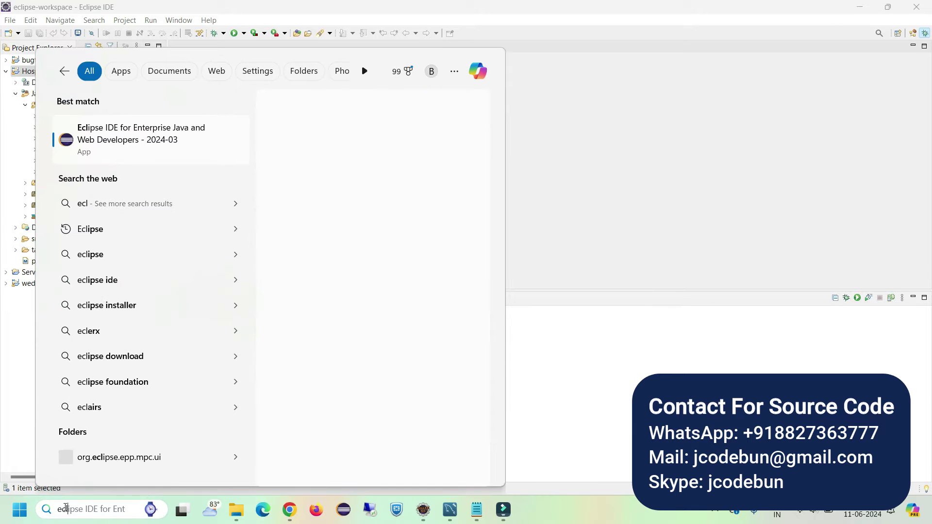
left_click(627, 228)
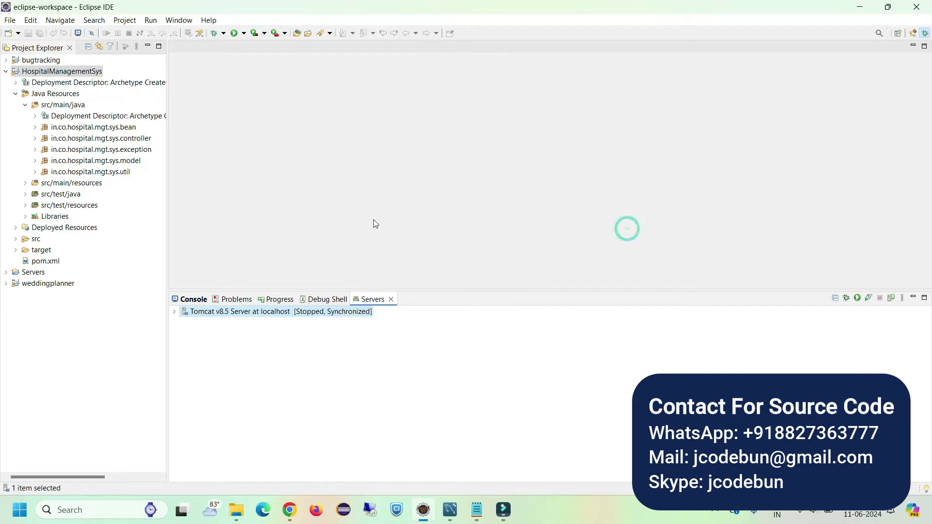
Collapse Java Resources in the HospitalManagementSys tree and briefly check MySQL Workbench
left_click(15, 94)
left_click(6, 72)
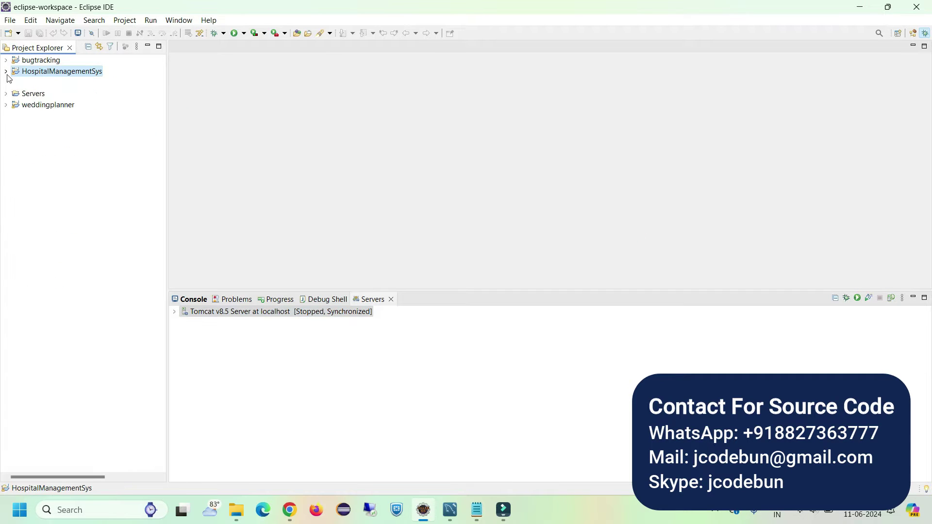
left_click(6, 72)
left_click(449, 509)
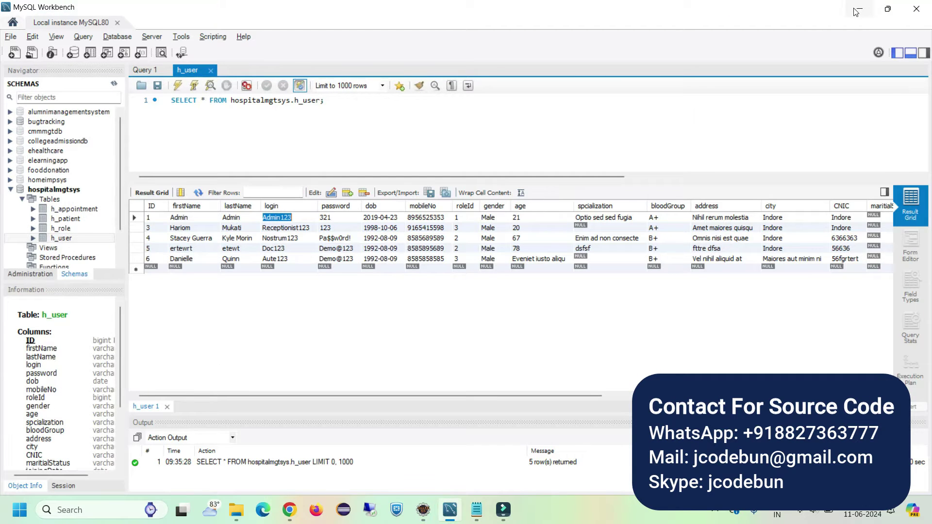
key("alt+Tab")
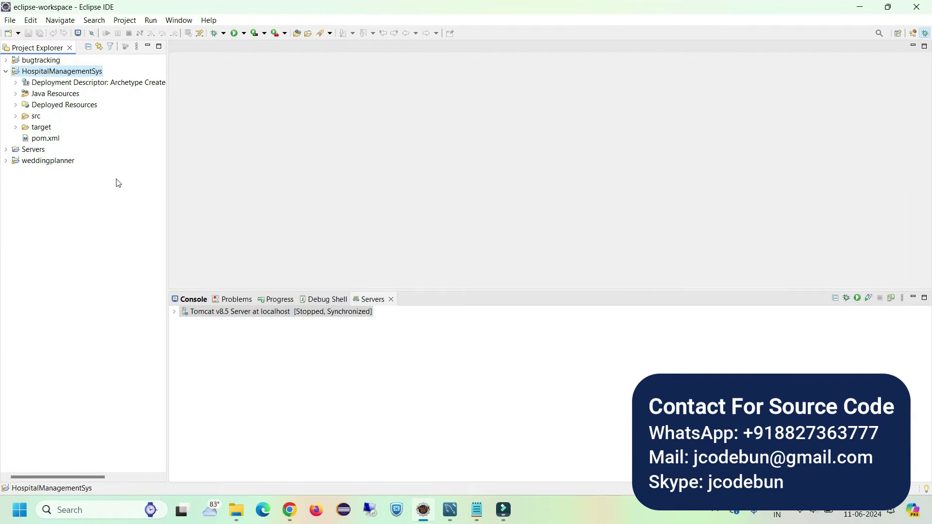
Run HospitalManagementSys on the Tomcat v8.5 localhost server, close the old tab and open the Notepad notes
right_click(55, 71)
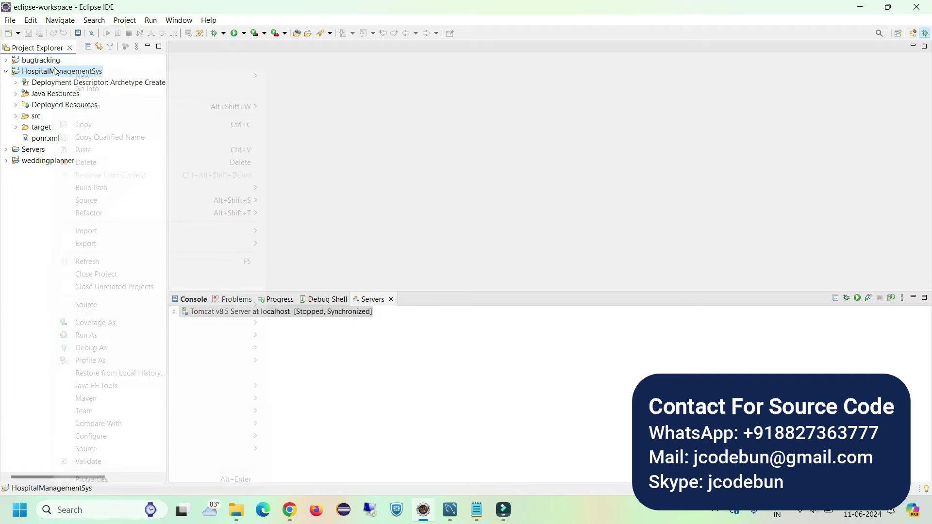
mouse_move(174, 336)
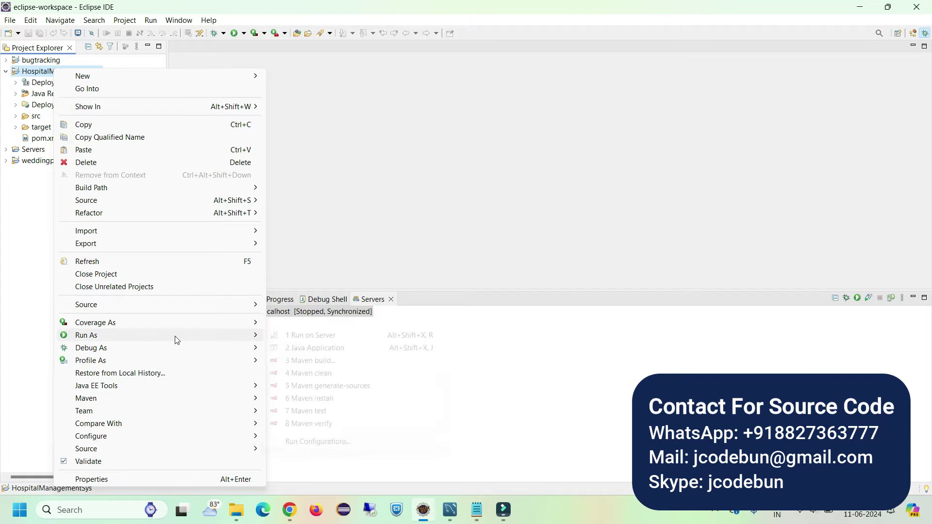
left_click(322, 339)
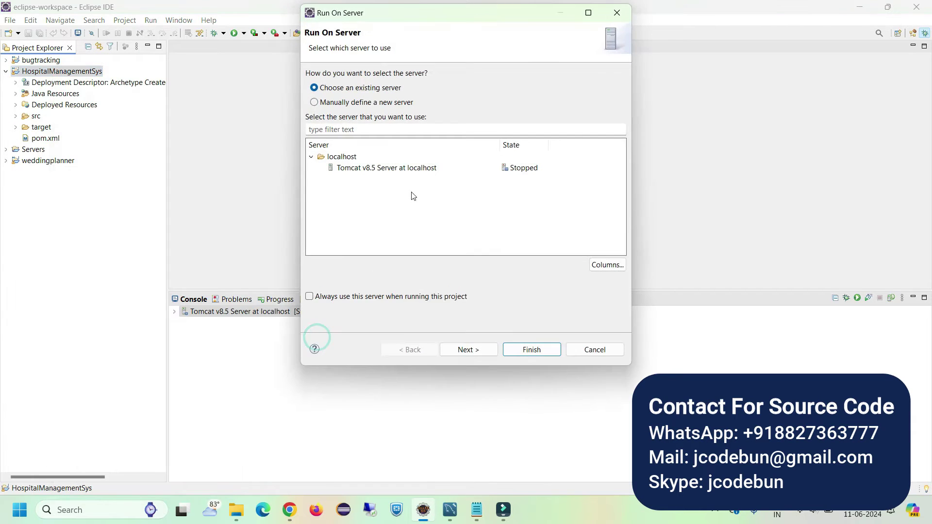
left_click(375, 168)
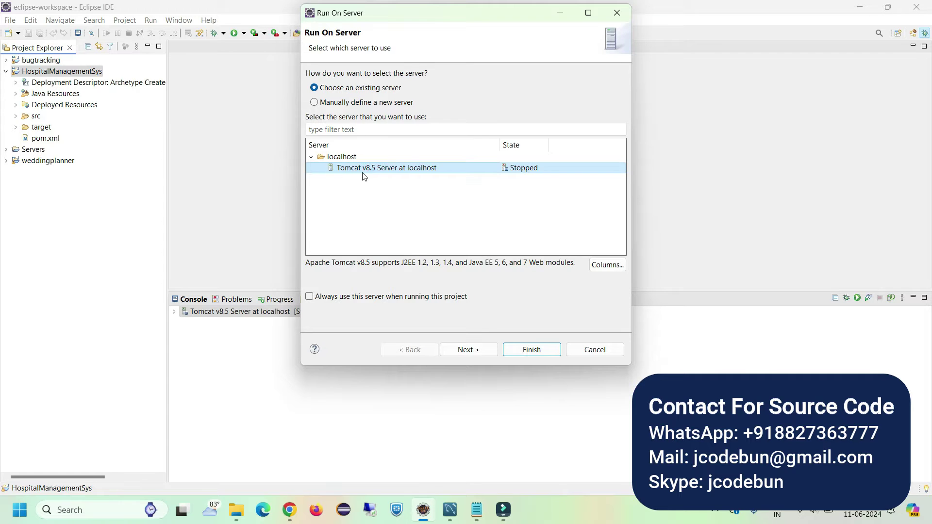
left_click(468, 350)
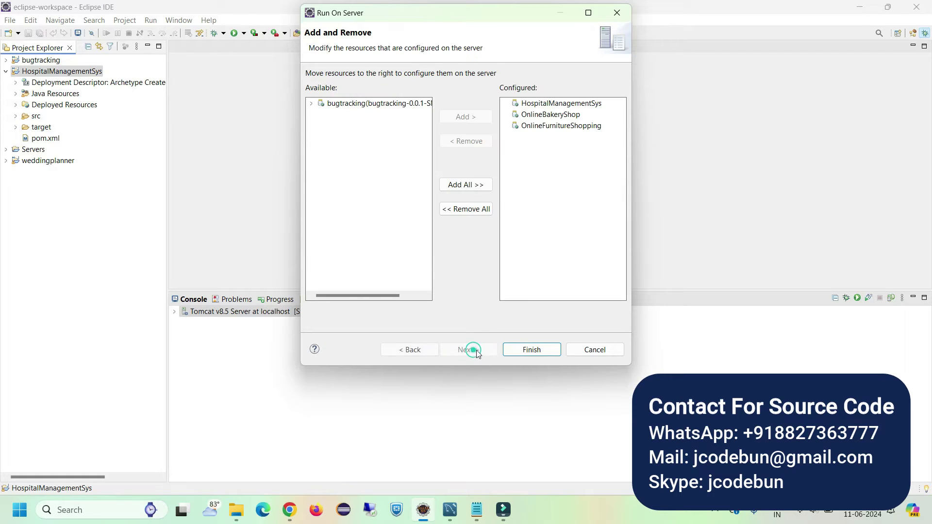
left_click(525, 348)
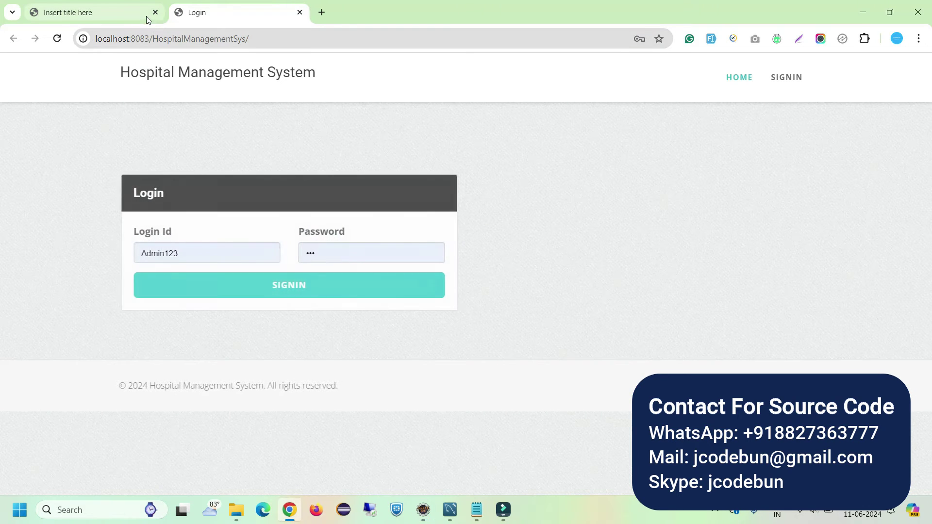
left_click(155, 13)
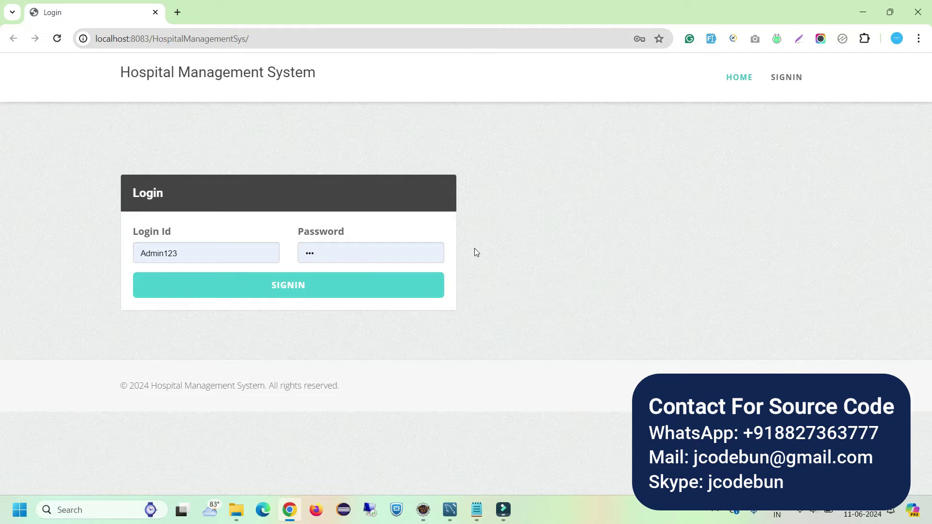
left_click(476, 511)
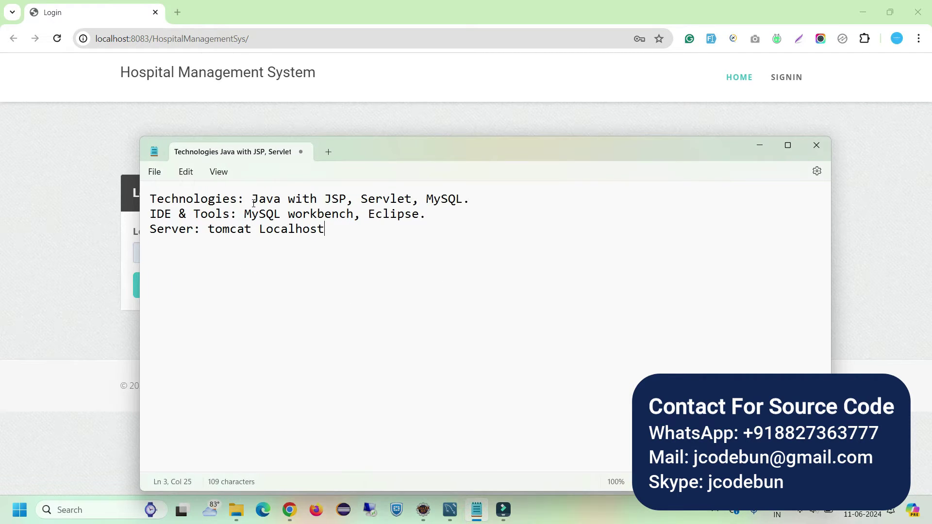
Highlight Technologies, JSP, Servlet and MySQL in the technology notes
double_click(199, 200)
left_click(261, 199)
left_click_drag(324, 200, 344, 201)
left_click(369, 204)
double_click(432, 199)
double_click(334, 200)
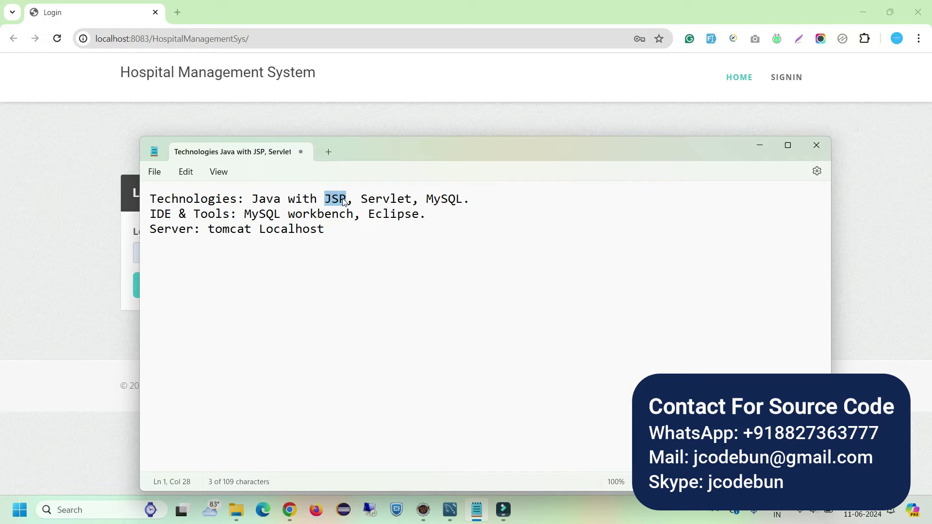
double_click(388, 200)
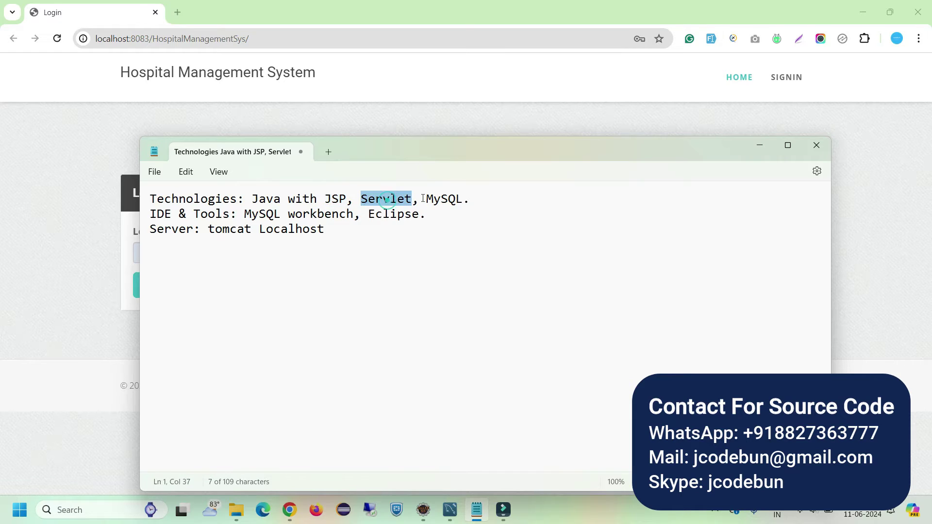
double_click(448, 200)
Append ', HTML, CSS, bootstrap' after MySQL and highlight each new technology
left_click(465, 200)
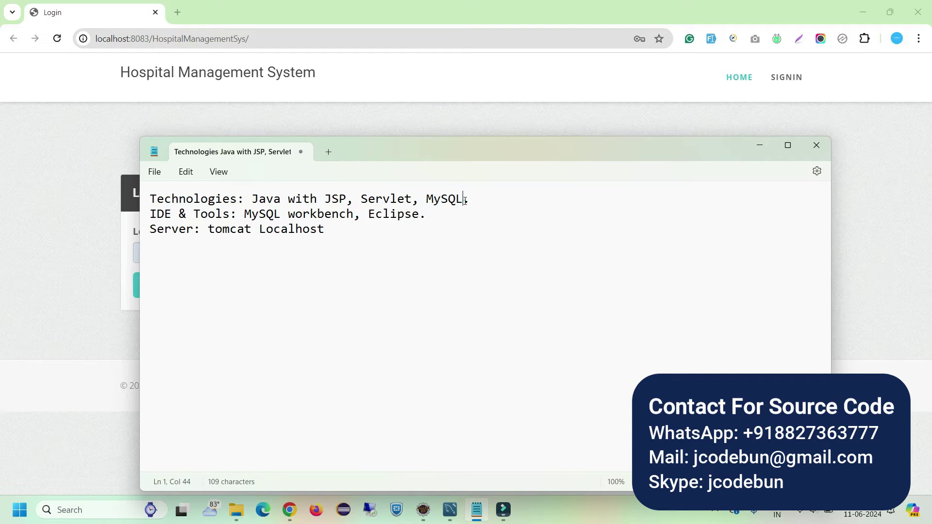
type(", HTML,")
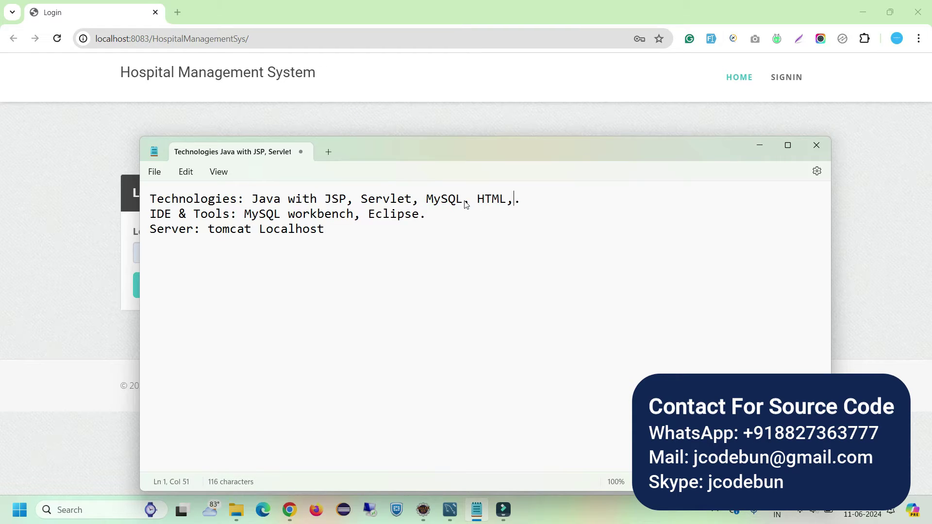
type(" CSS, bootstrap")
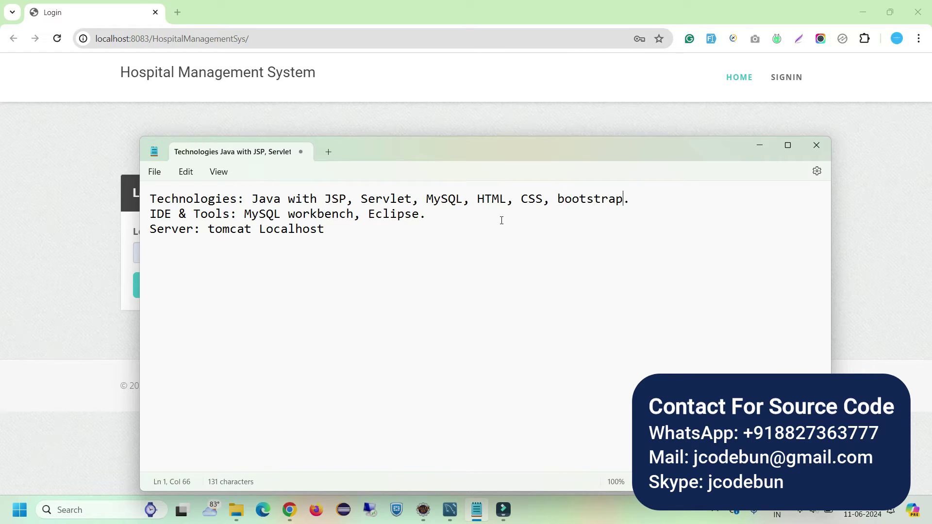
double_click(486, 201)
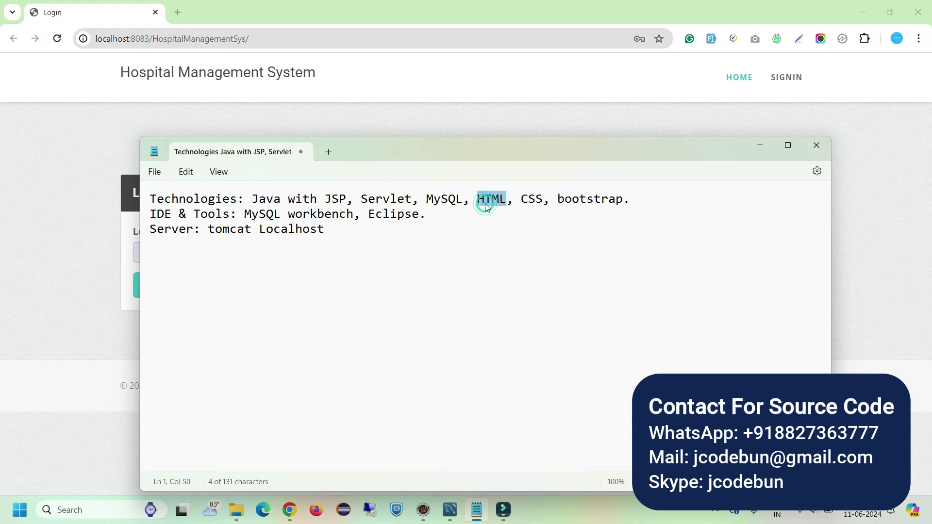
double_click(532, 199)
double_click(592, 199)
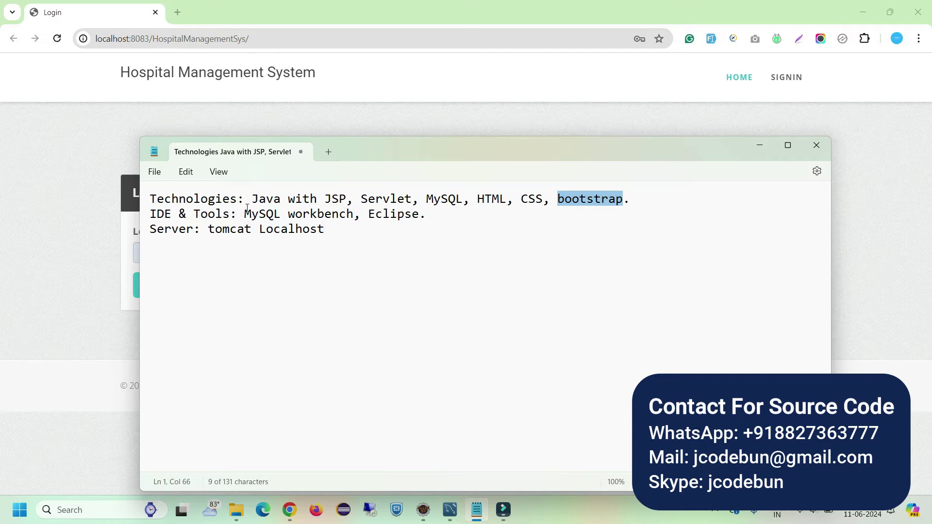
Highlight MySQL Workbench and Eclipse among the tools, then bring Eclipse to the front
left_click_drag(245, 213, 327, 214)
left_click(377, 214)
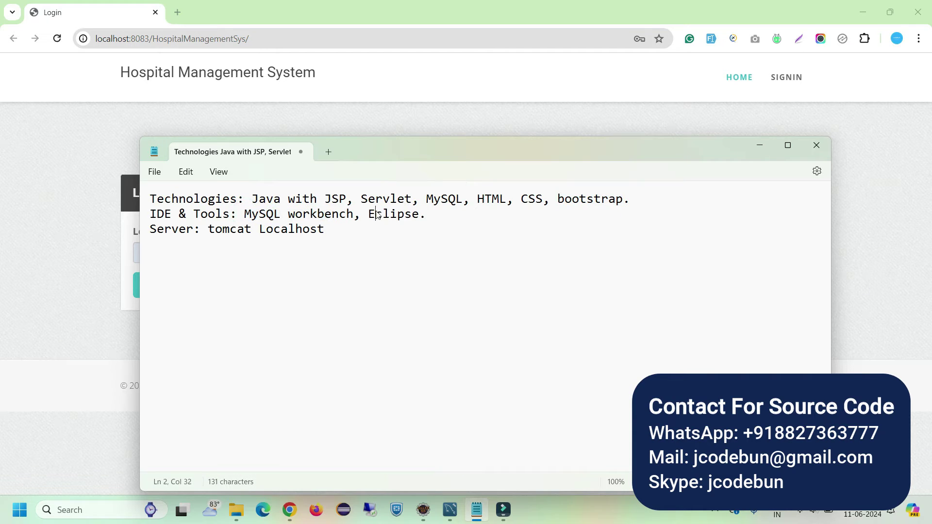
double_click(378, 214)
left_click(423, 510)
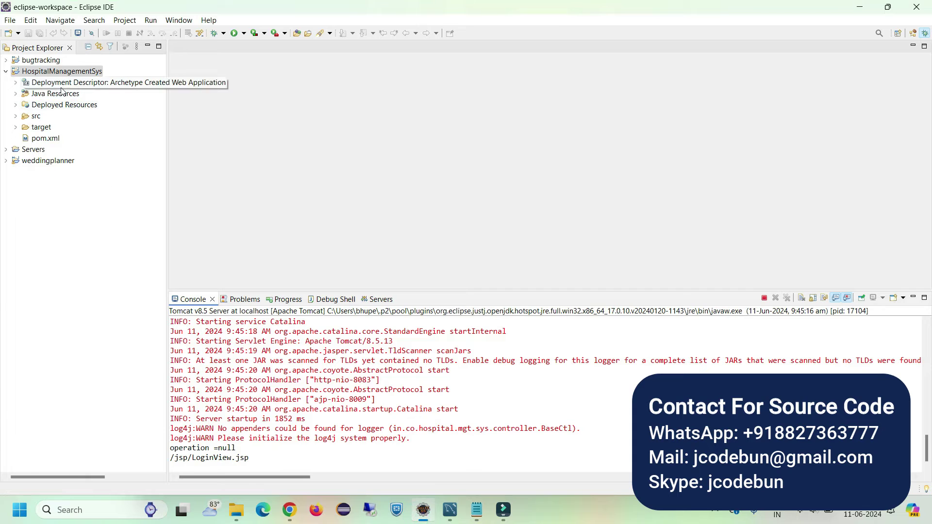
Bring MySQL Workbench with the h_user rows in front of Eclipse
left_click(449, 510)
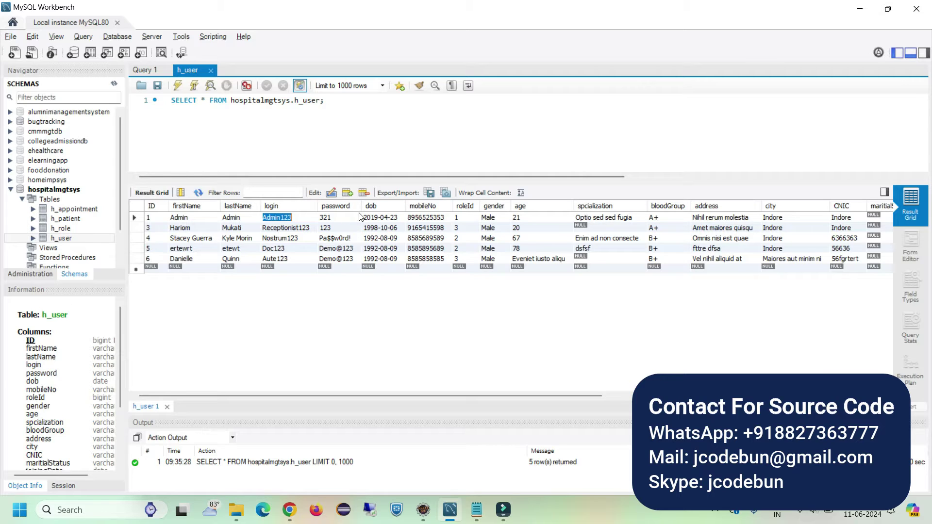
Narrow the h_user password column, check the browser login page, and return to Workbench's query tabs
left_click_drag(362, 206, 331, 206)
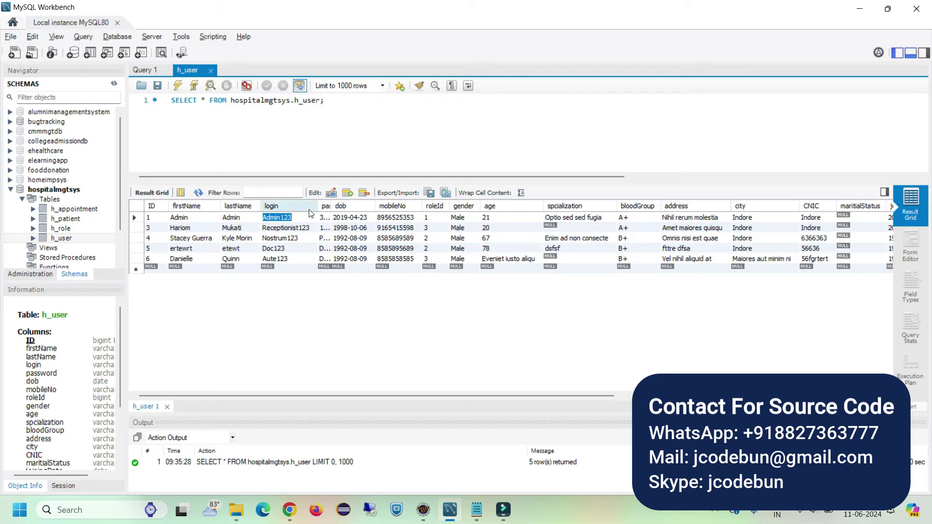
left_click(859, 8)
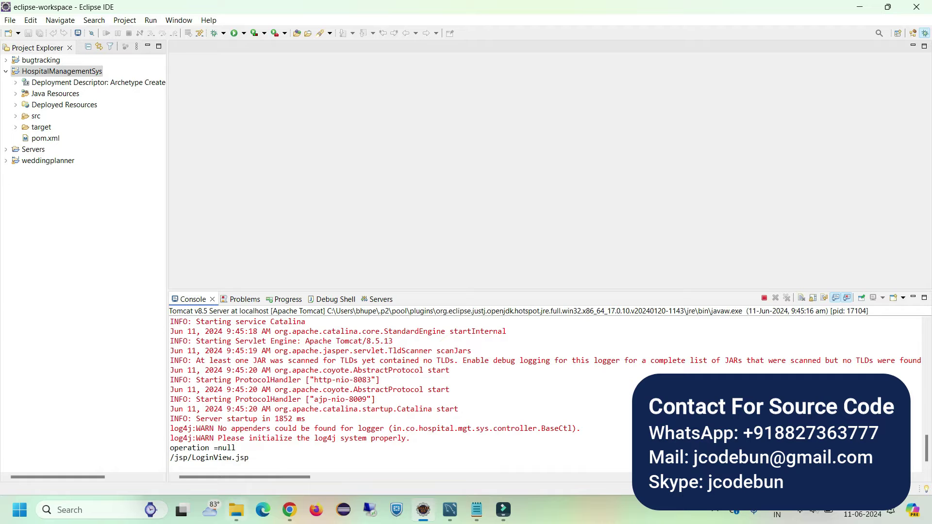
left_click(290, 510)
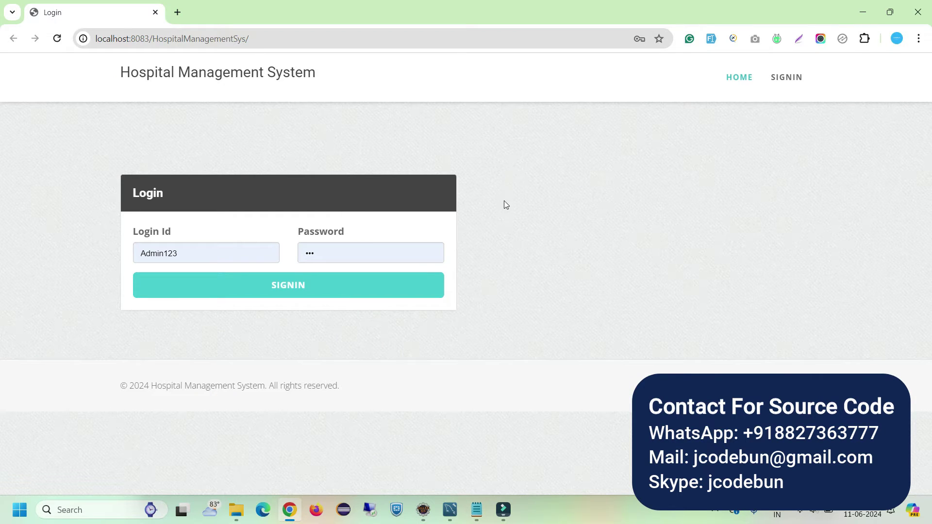
left_click(450, 509)
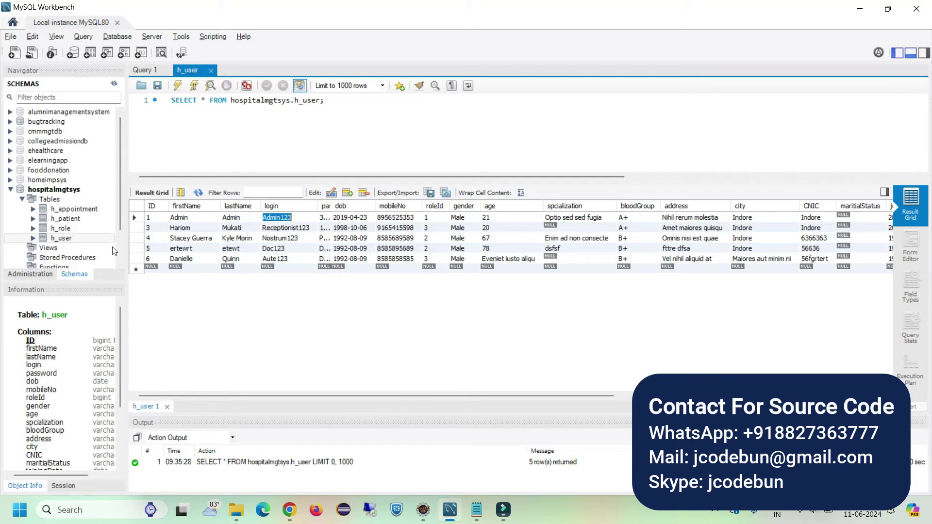
right_click(149, 73)
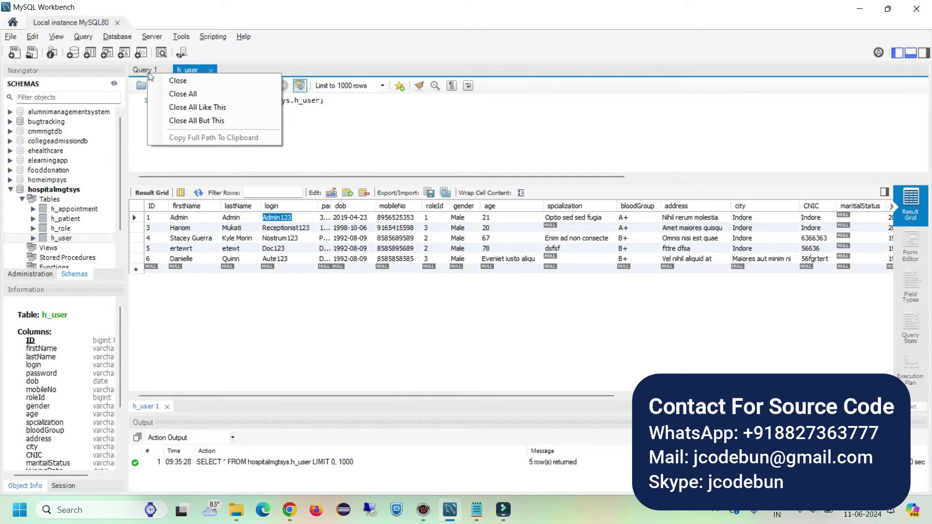
Close all query tabs and run Select Rows - Limit 1000 on hospitalmgtsys.h_user
left_click(162, 94)
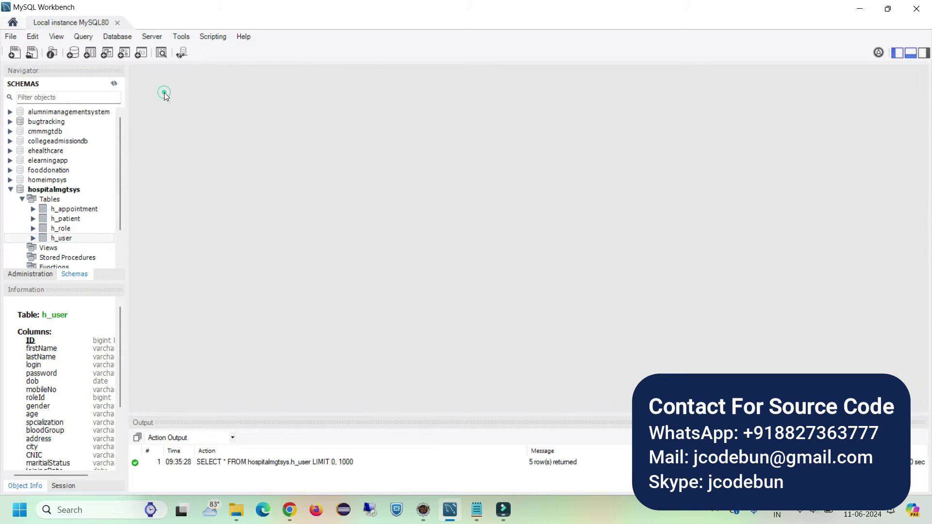
double_click(47, 194)
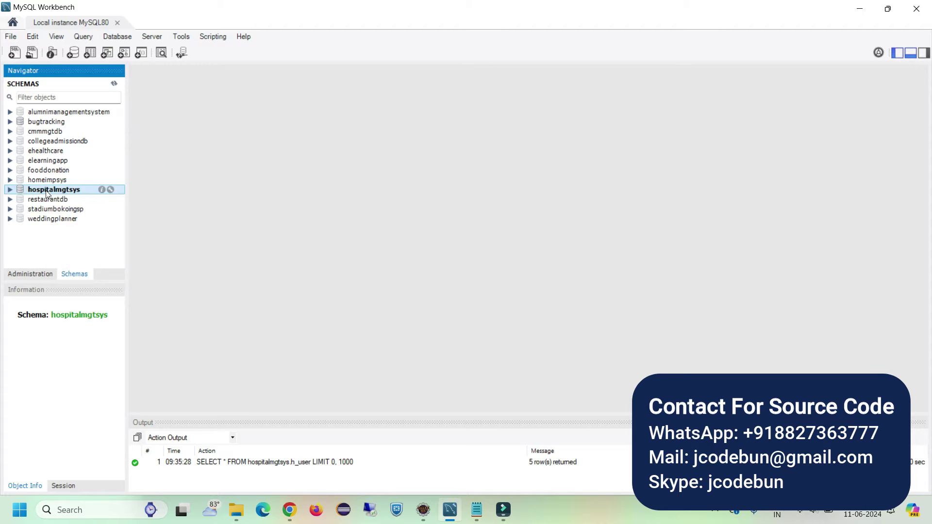
double_click(47, 194)
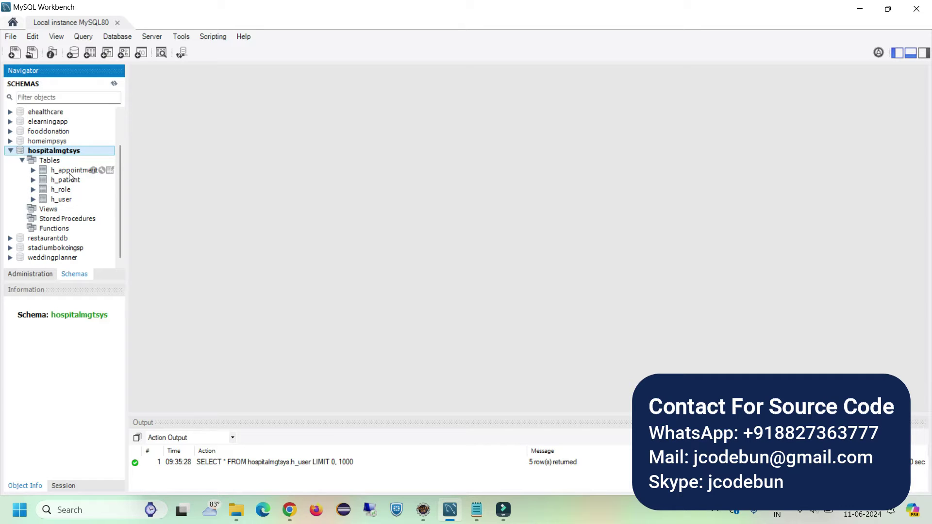
right_click(67, 202)
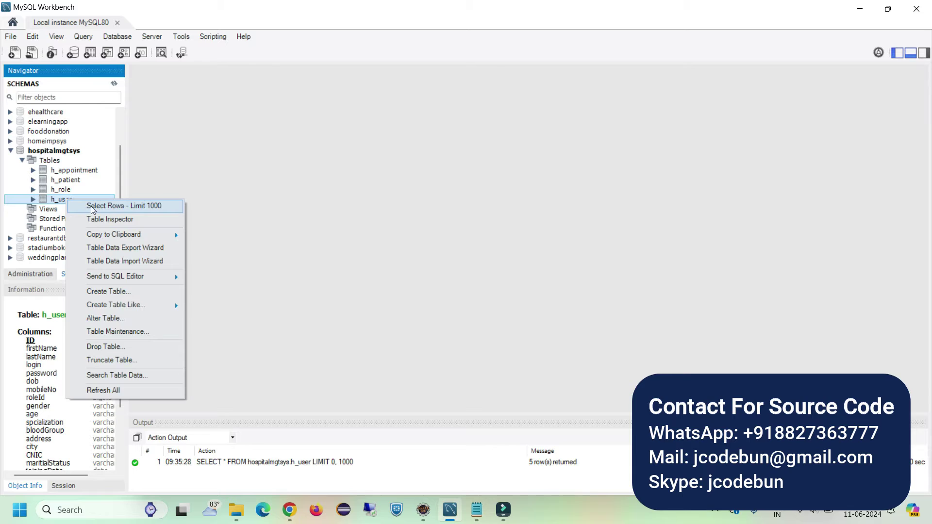
left_click(92, 205)
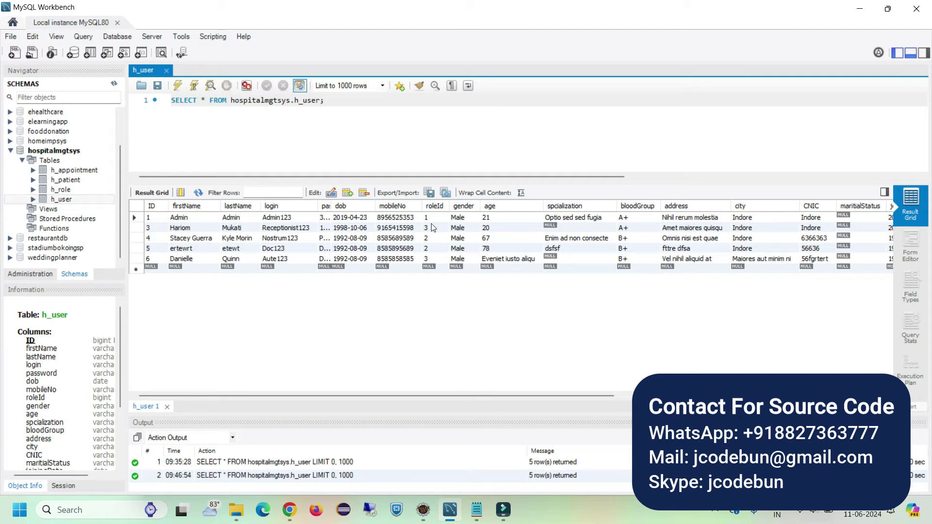
Highlight the admin's login value, widen the password column to read full passwords, and return to the browser
double_click(277, 219)
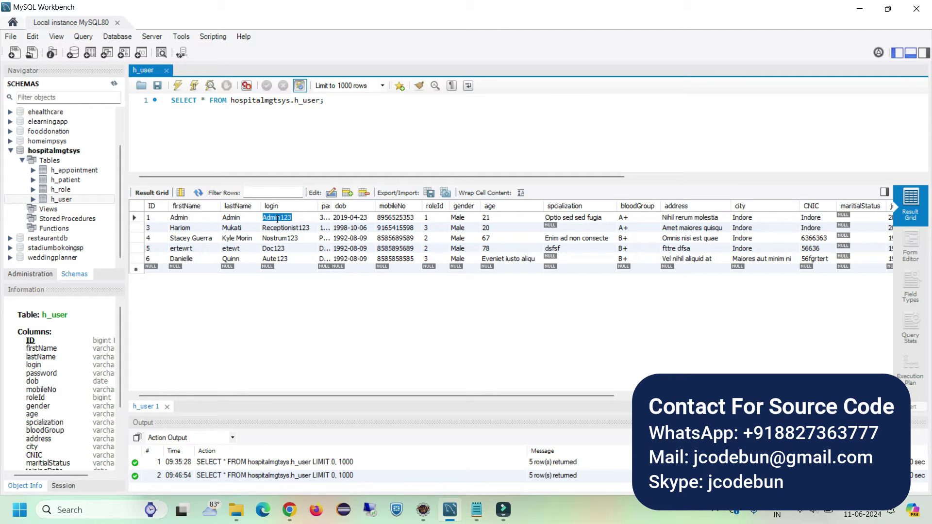
left_click(291, 509)
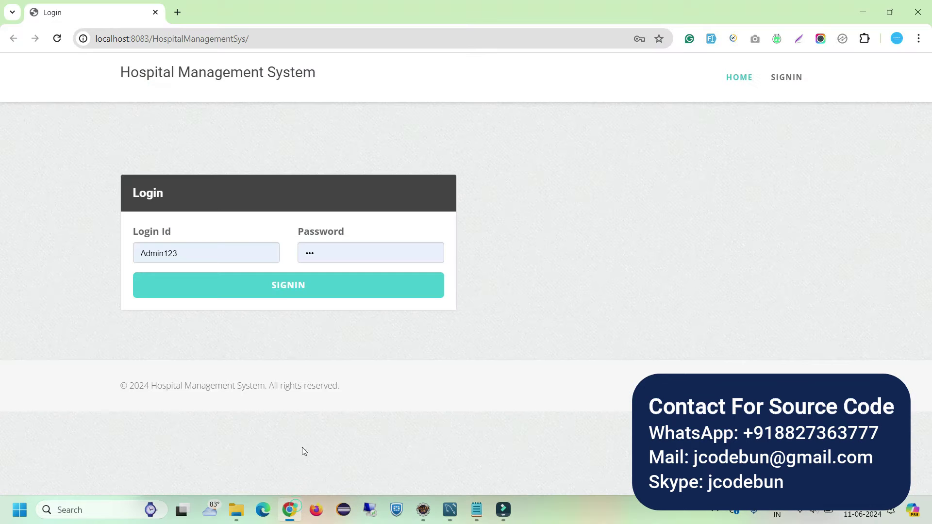
key("alt+Tab")
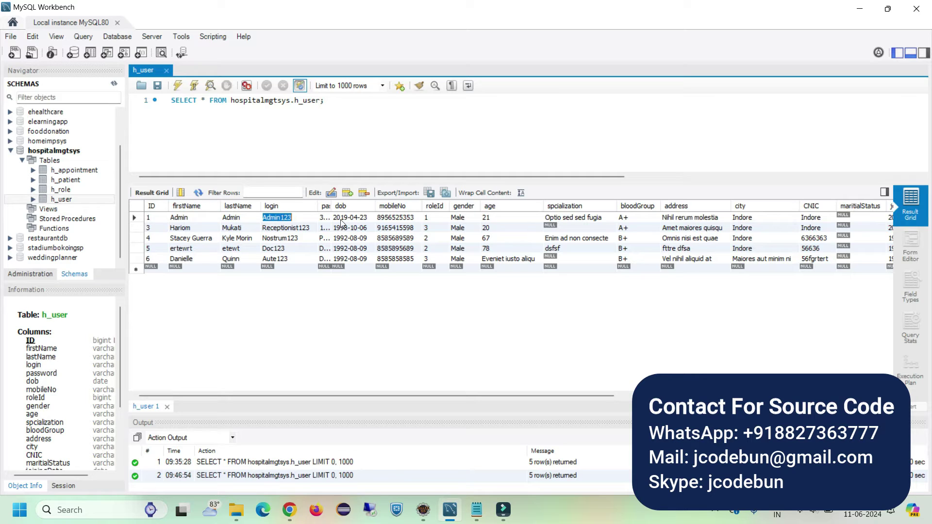
left_click_drag(332, 206, 333, 206)
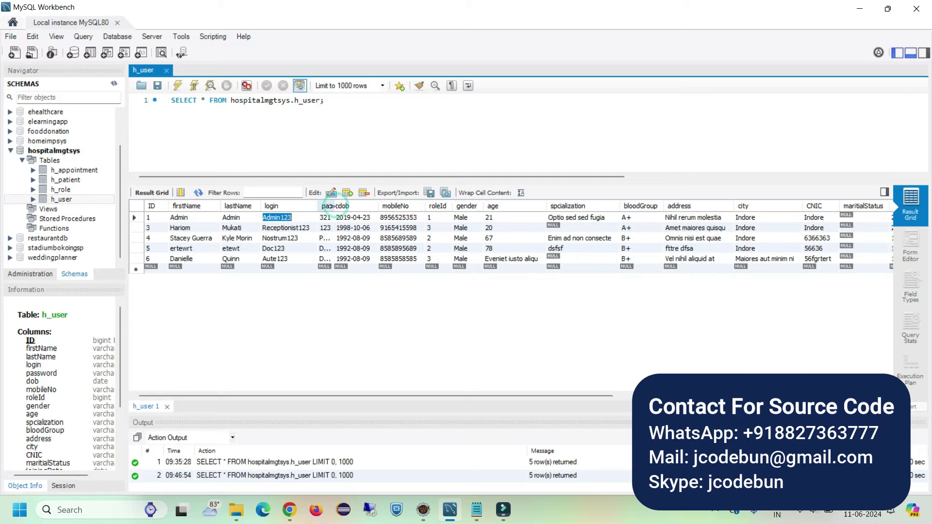
left_click(290, 509)
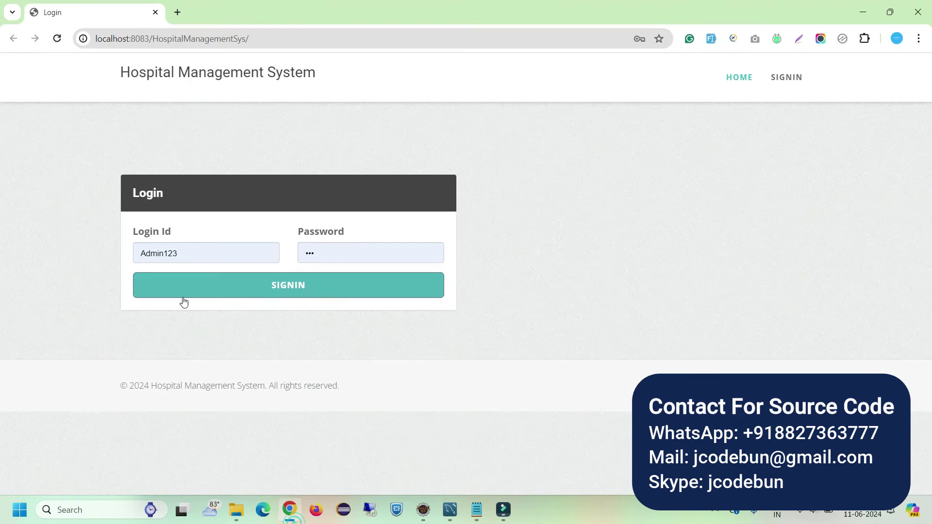
Sign in as admin and preview the DOCTOR and HI, ADMIN menu options
left_click(307, 285)
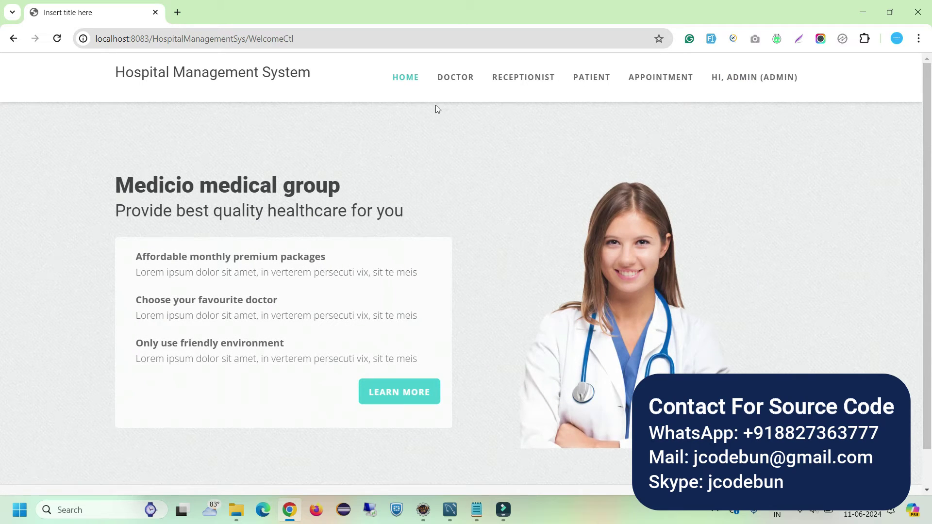
left_click(450, 87)
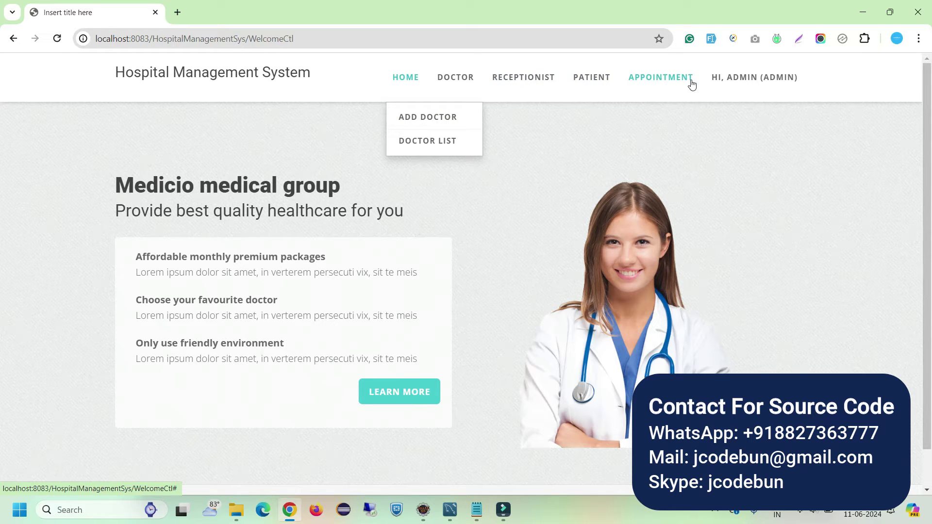
left_click(748, 76)
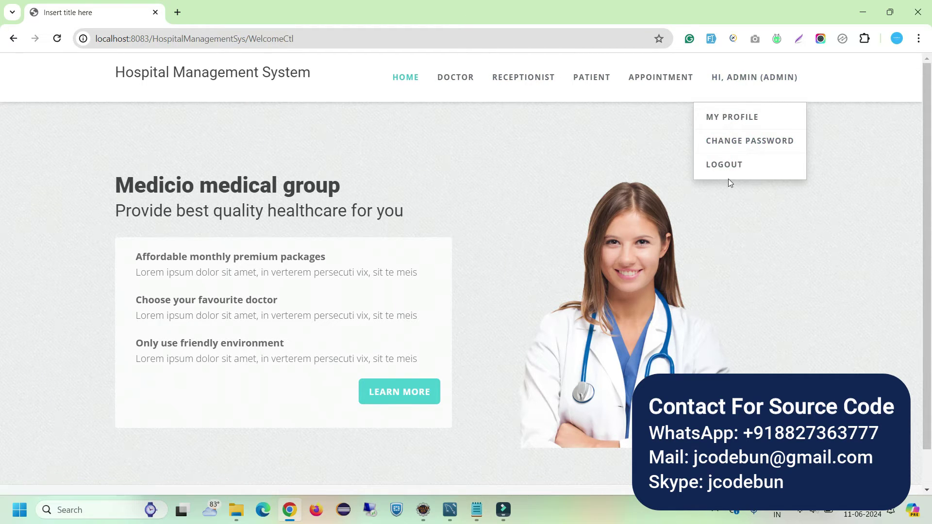
left_click(455, 77)
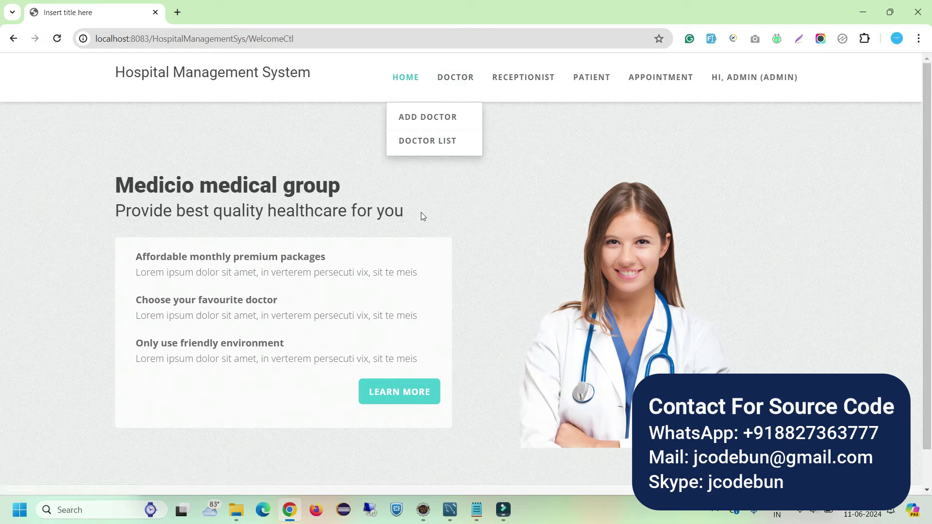